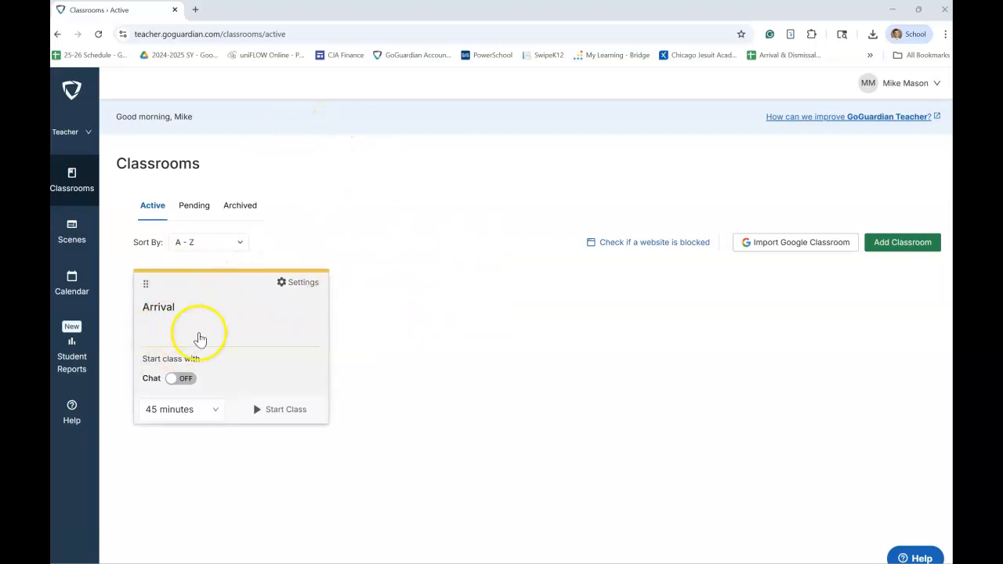
- Add a new classroom named "Tues/Thur Study Hall" with the subject Other
click(893, 244)
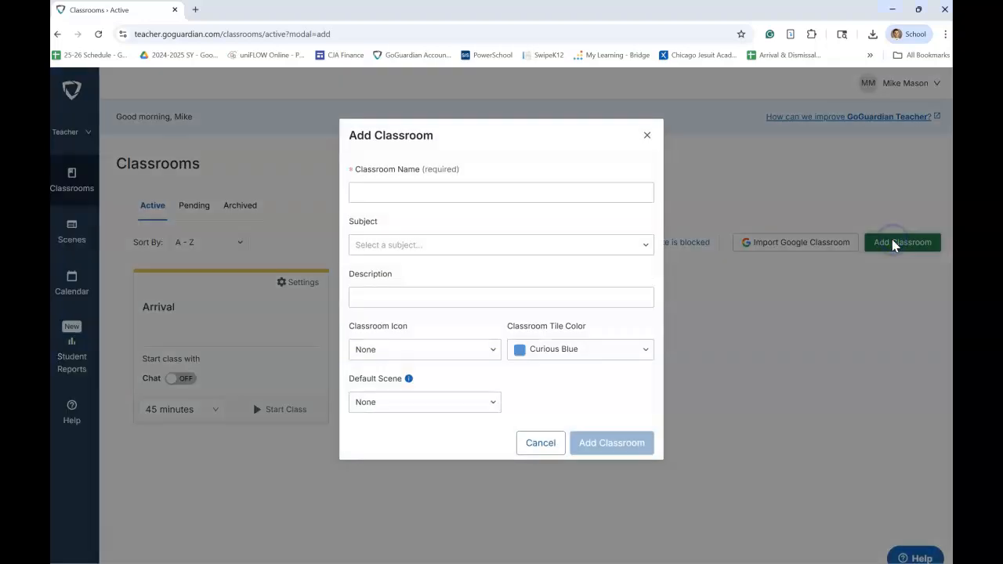
click(400, 192)
text(Tues)
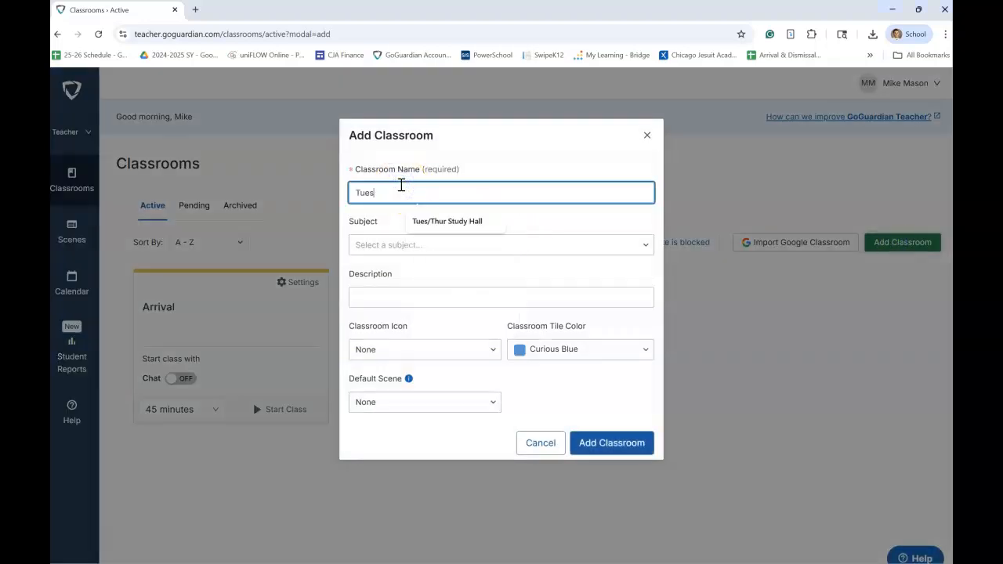
click(436, 222)
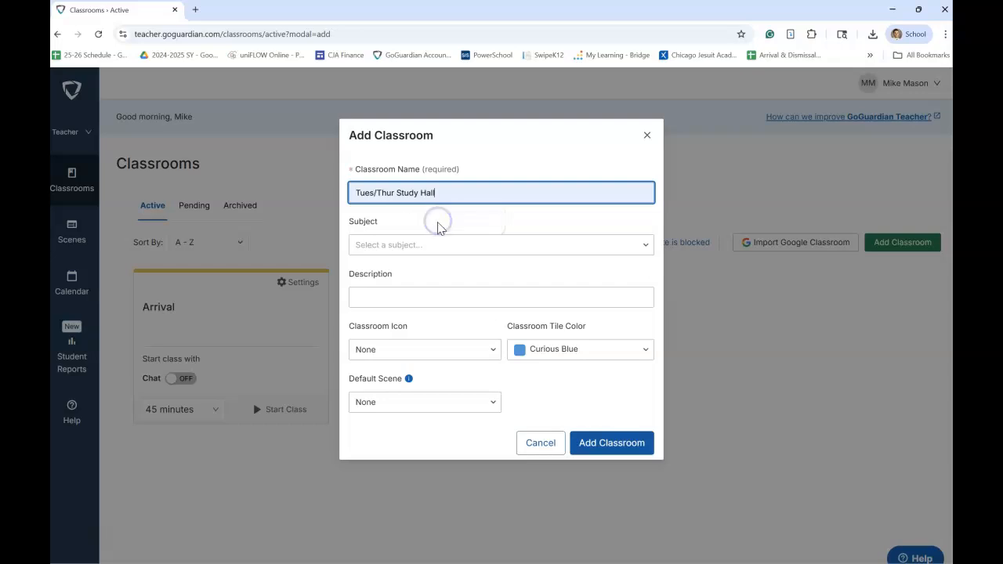
click(400, 247)
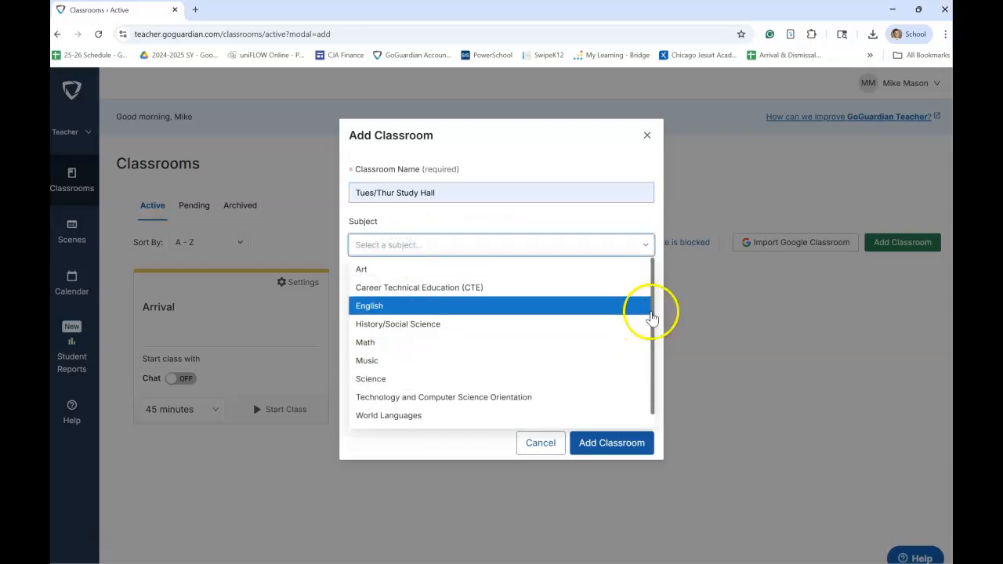
scroll(650, 337, down, 1)
click(366, 418)
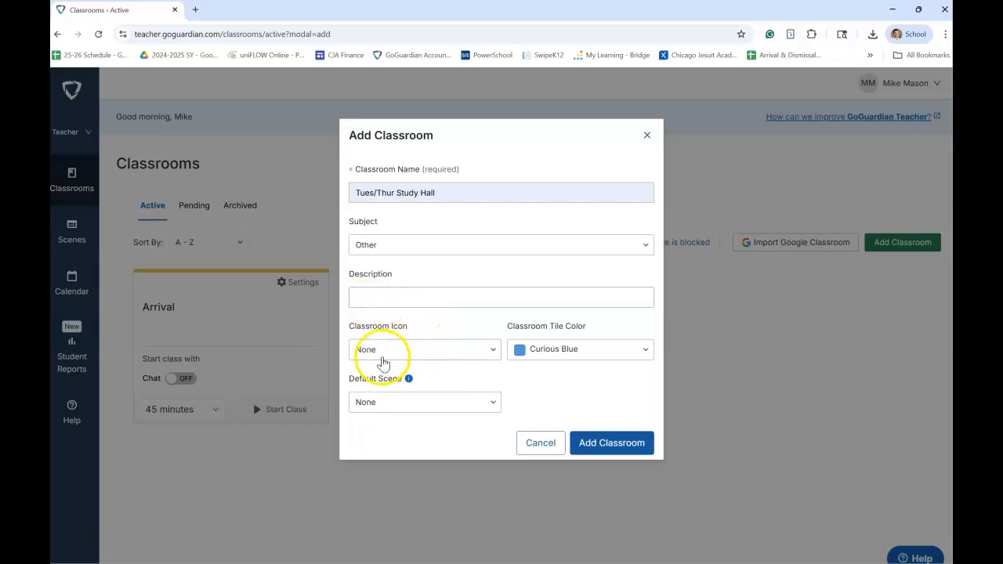
click(585, 445)
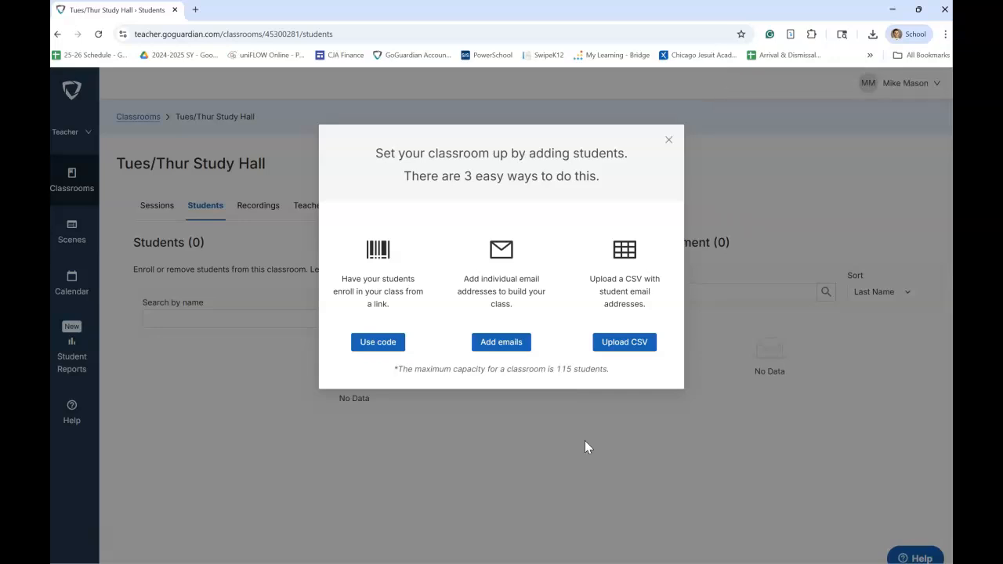
- Enroll two students in the classroom by entering their school email addresses
click(500, 345)
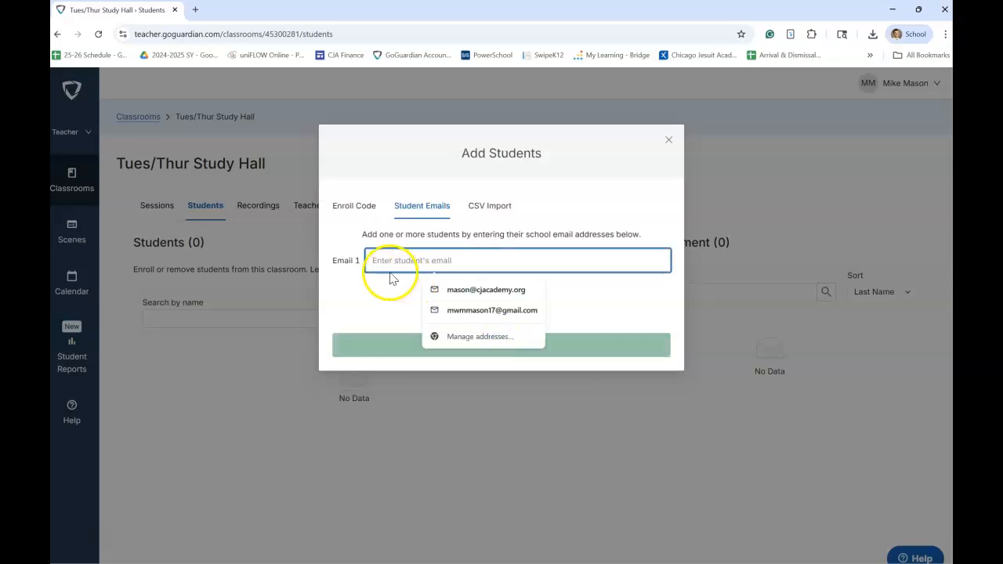
text(chasedod)
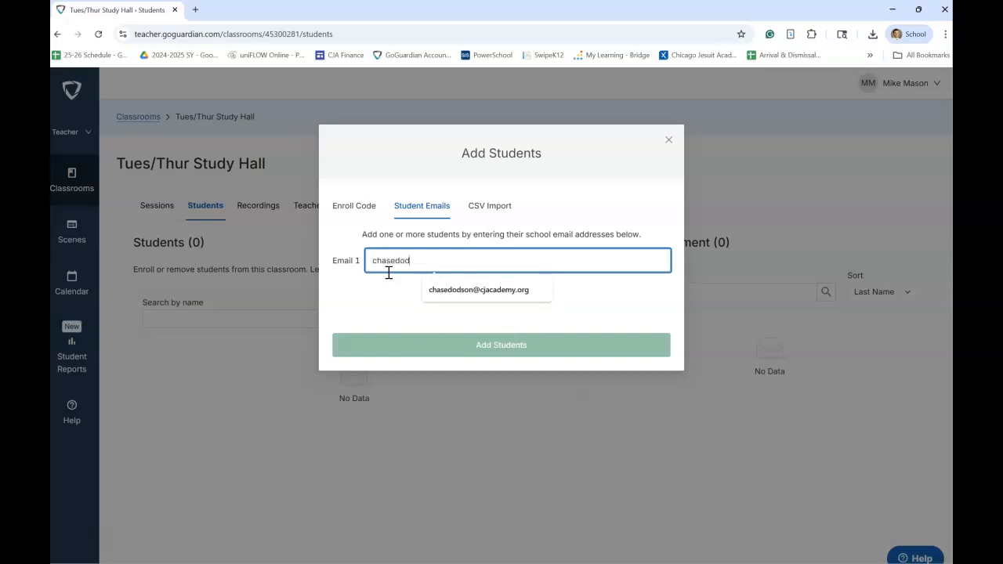
click(461, 290)
click(481, 288)
text(kali)
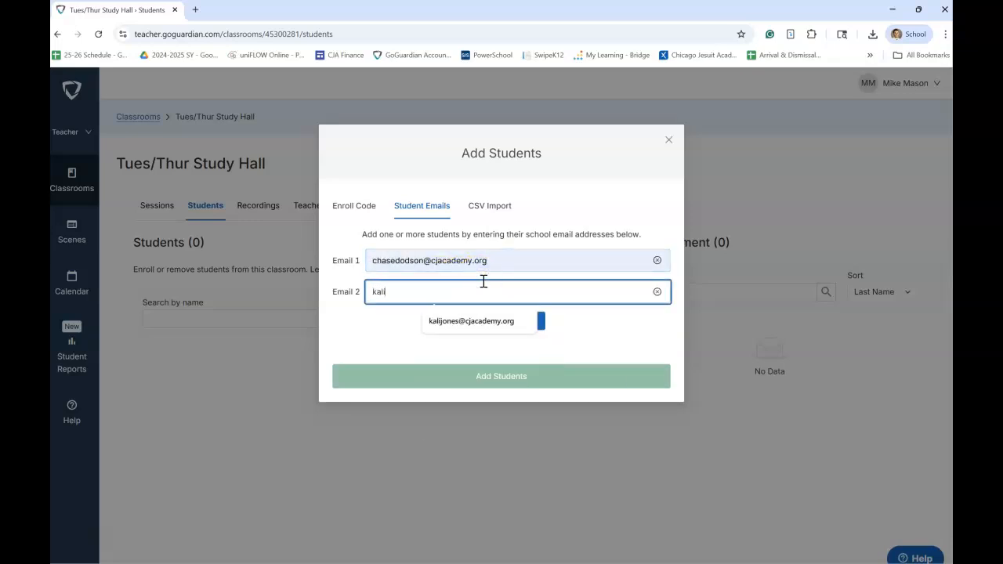
click(467, 321)
click(472, 348)
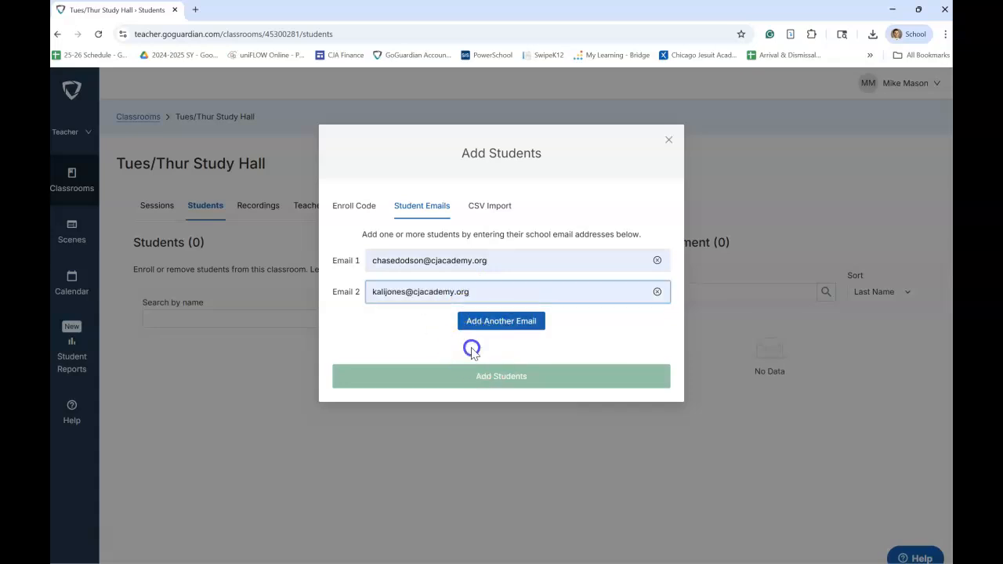
click(482, 378)
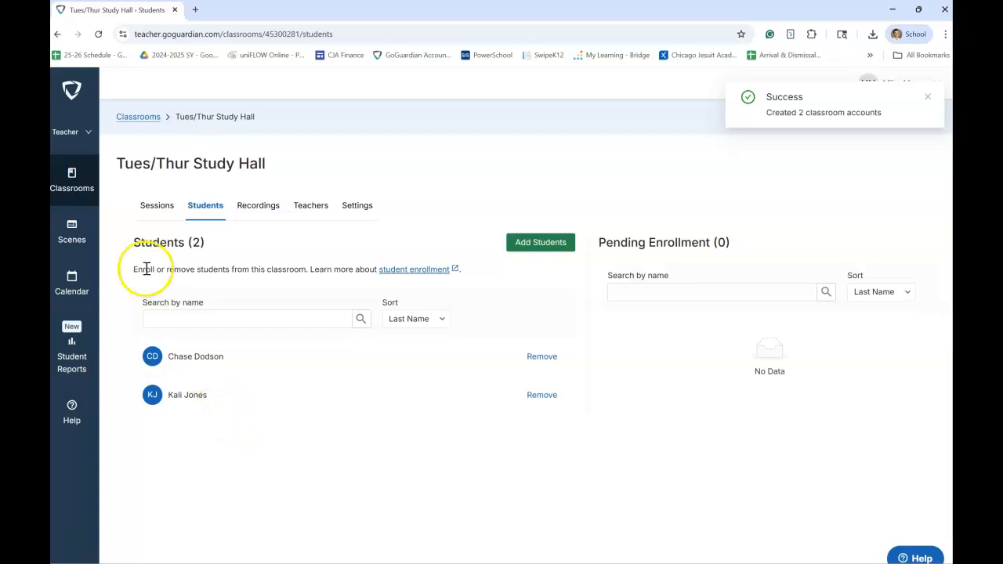
- Start a 60-minute live session for Tues/Thur Study Hall with no scene applied
click(70, 184)
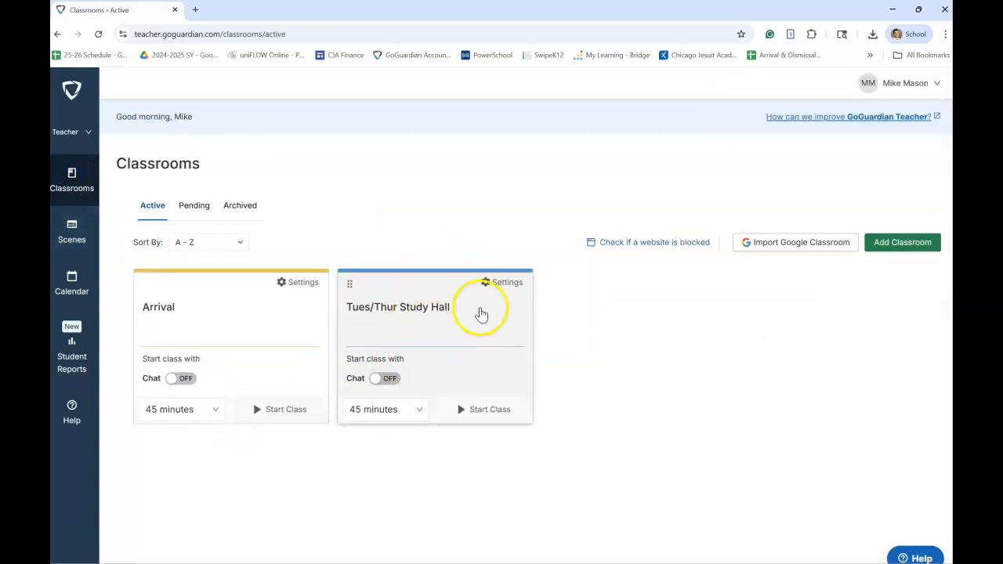
click(481, 315)
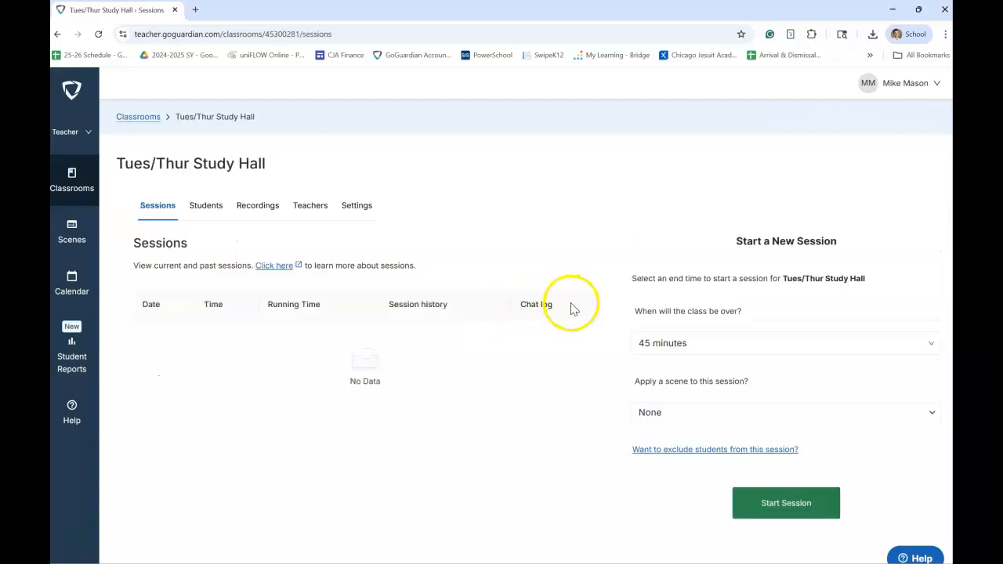
click(692, 355)
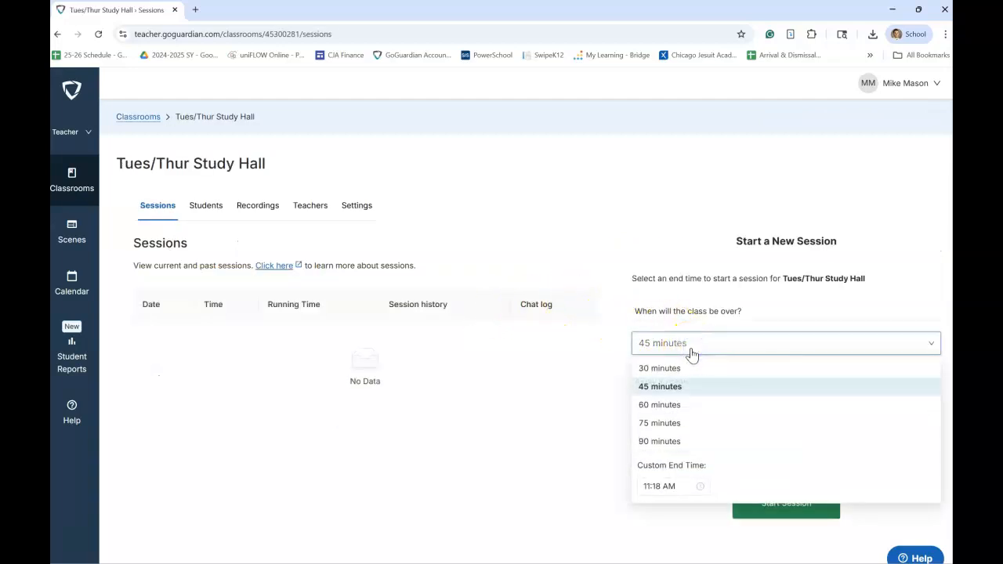
click(653, 487)
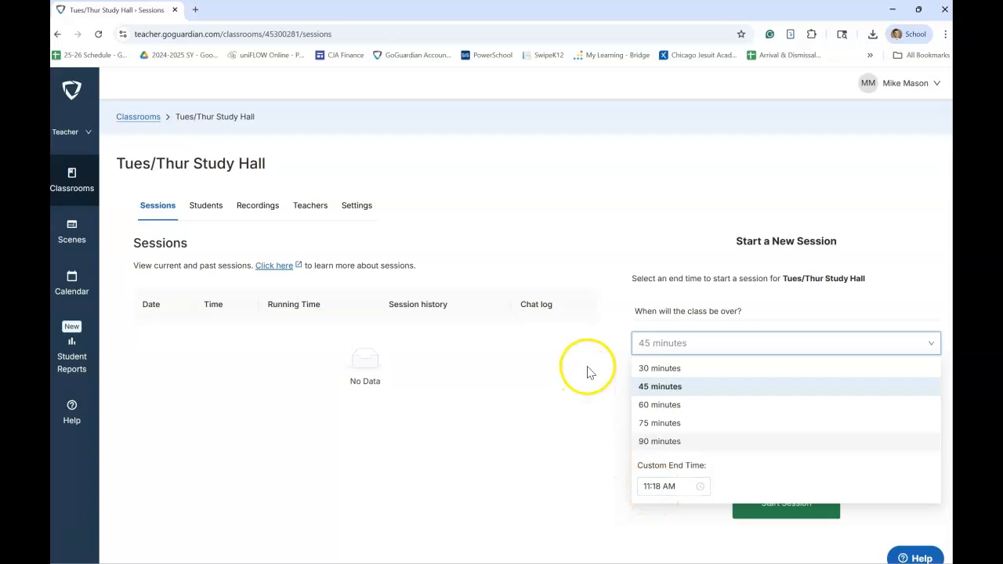
click(647, 406)
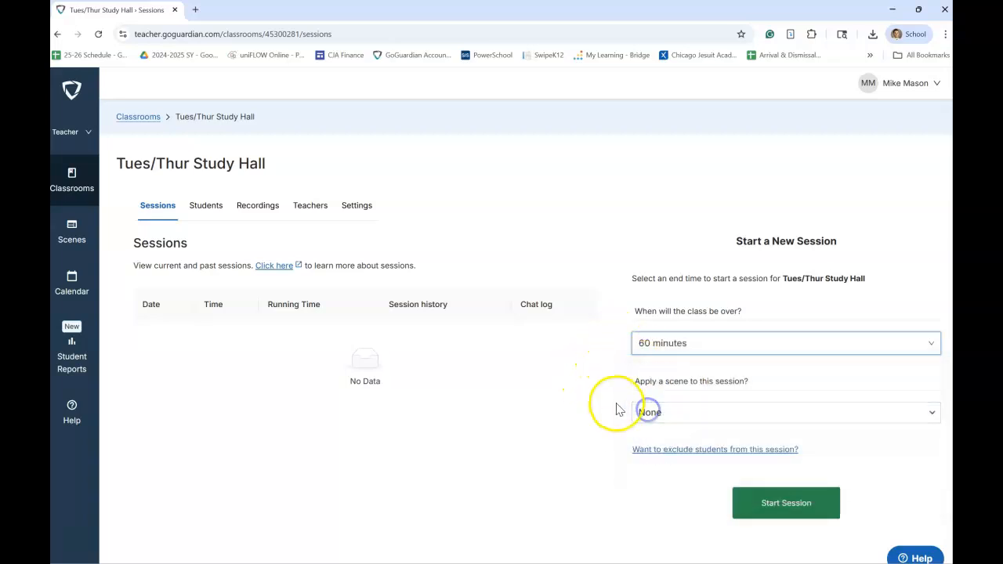
click(654, 412)
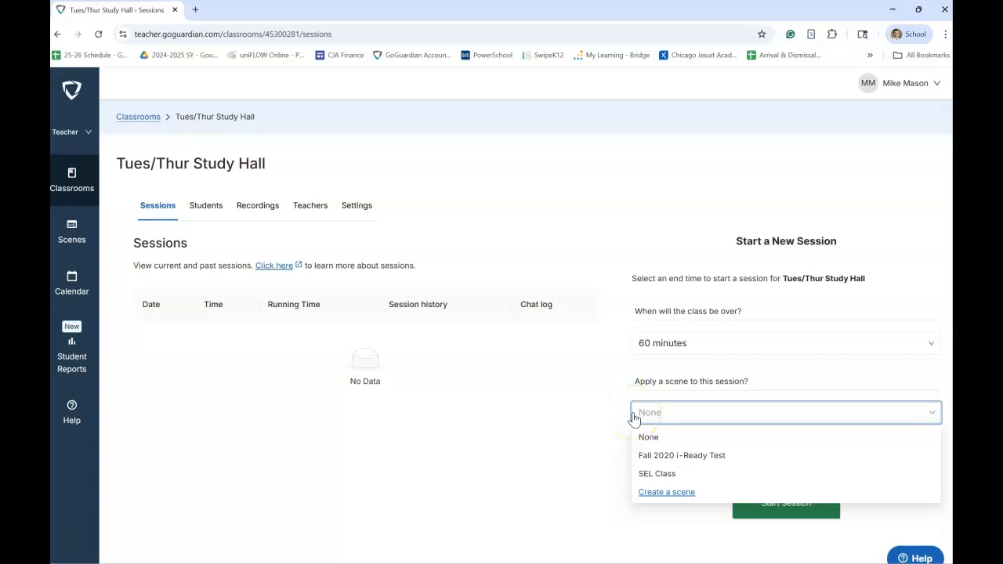
click(624, 381)
click(781, 505)
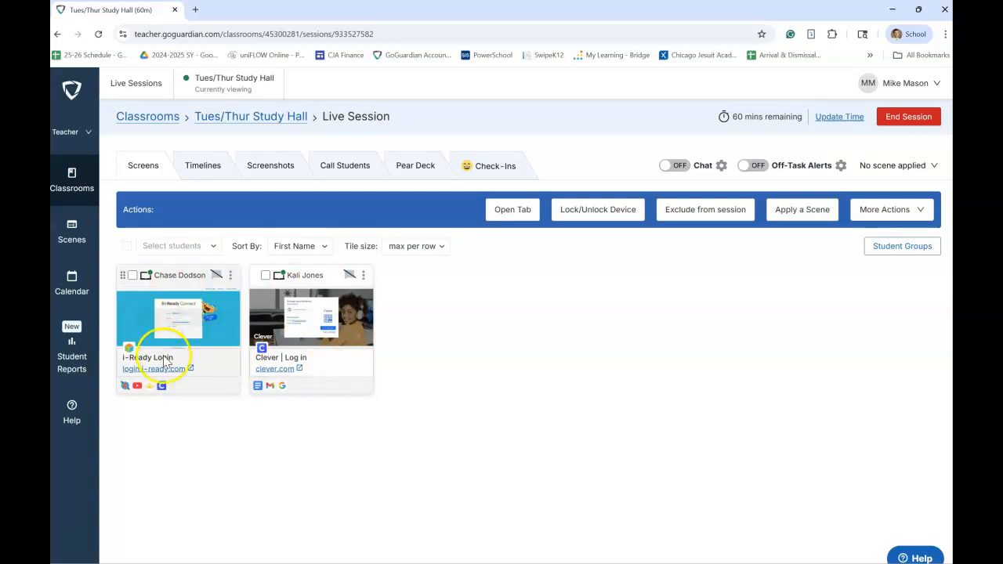
- Check the sorting options for the student tiles and switch to a custom order by moving a student's tile
click(291, 246)
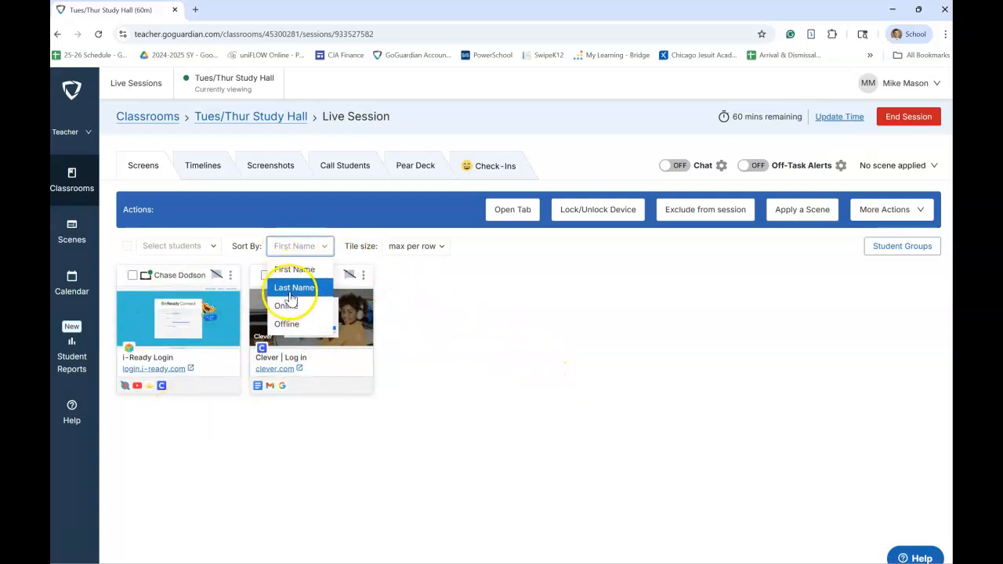
click(297, 326)
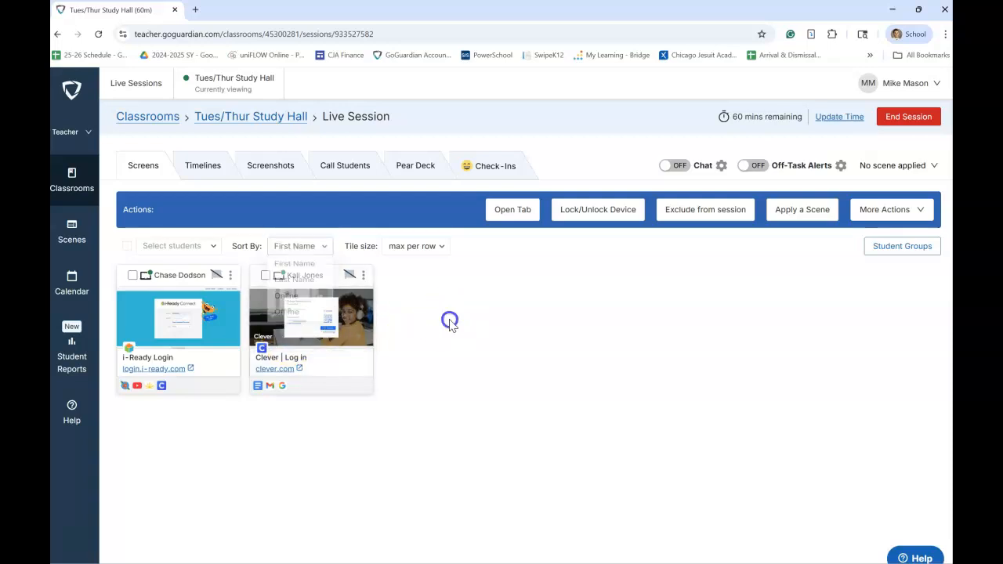
drag(336, 269, 376, 279)
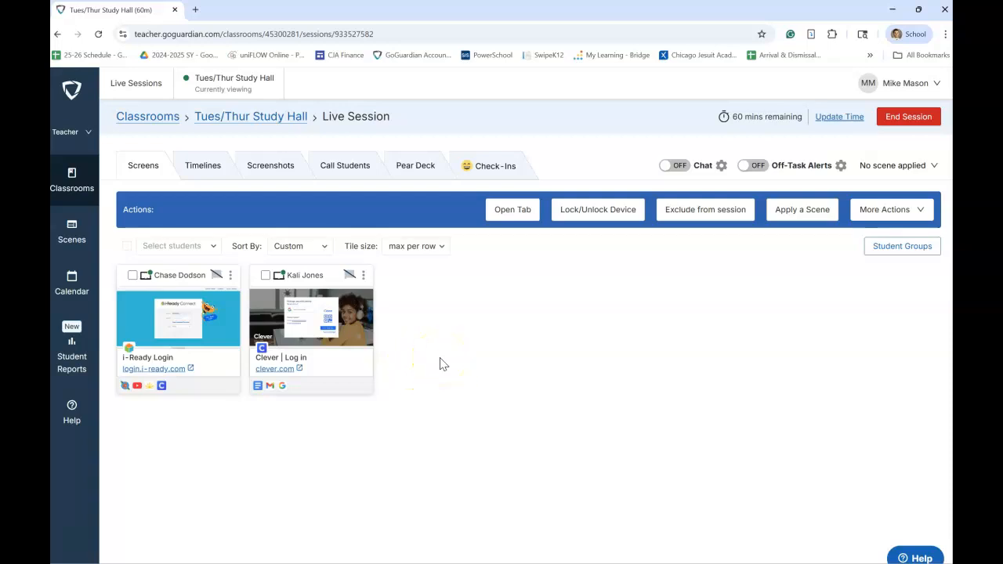
- Open the first student's screen view and close their Coolmath Games, YouTube and Chicago Jesuit Academy tabs
click(213, 317)
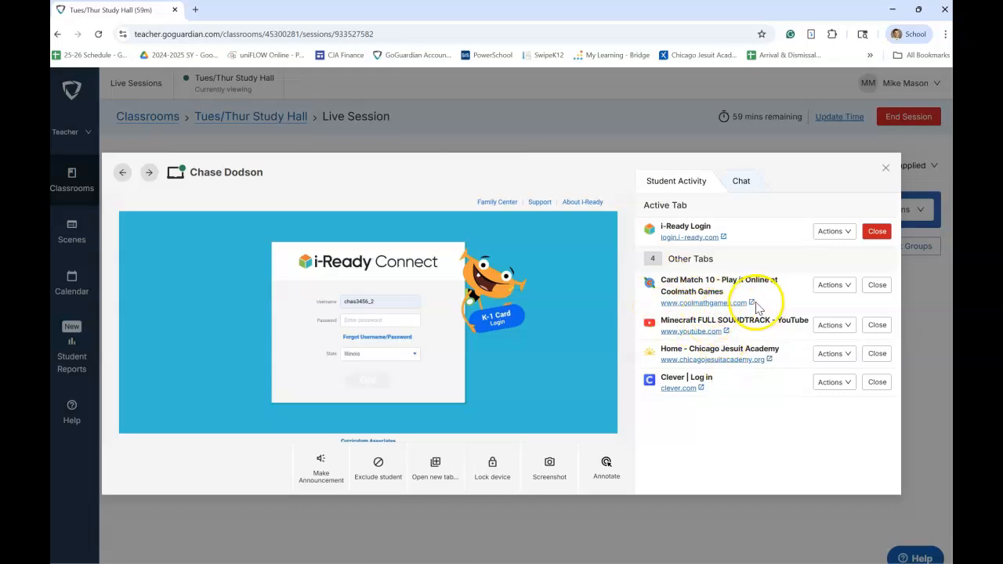
click(876, 287)
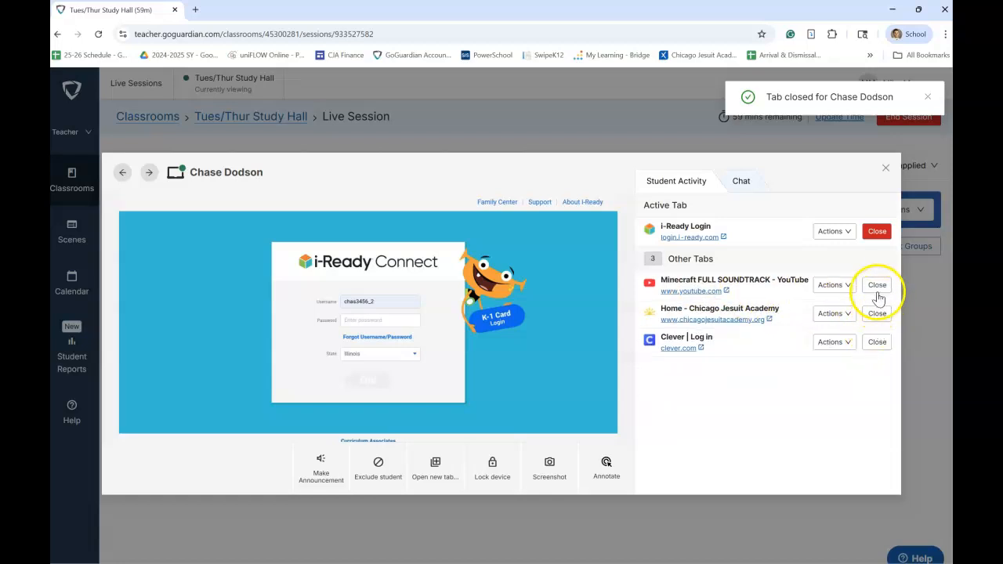
click(877, 291)
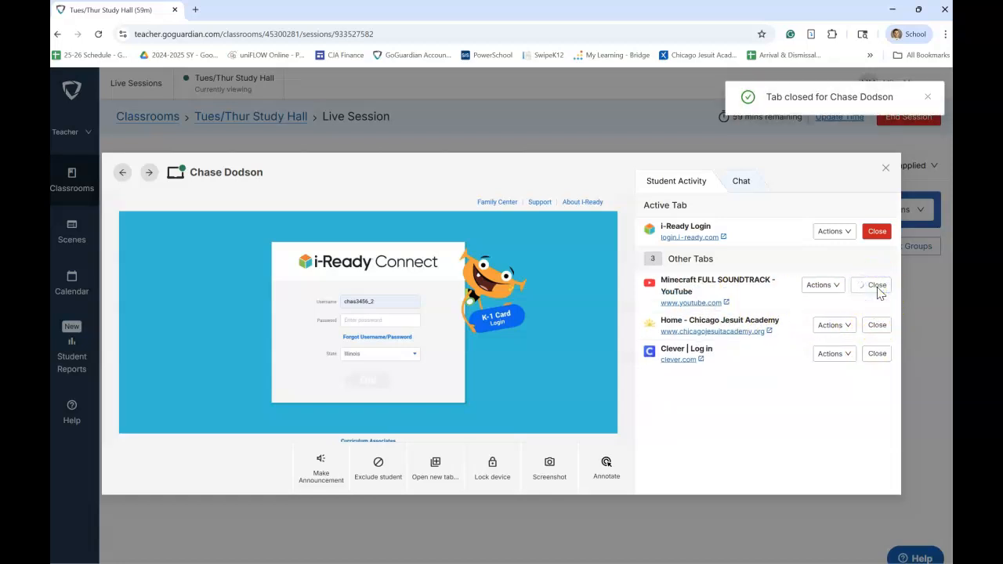
click(877, 286)
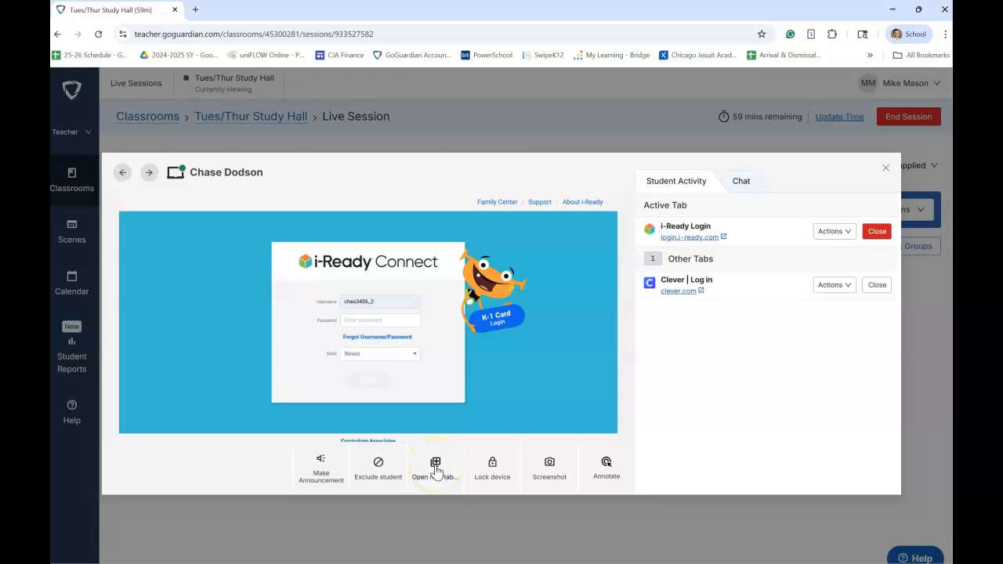
- Open desmos.com in a new tab on the first student's device and close that Desmos tab again
click(436, 470)
click(262, 480)
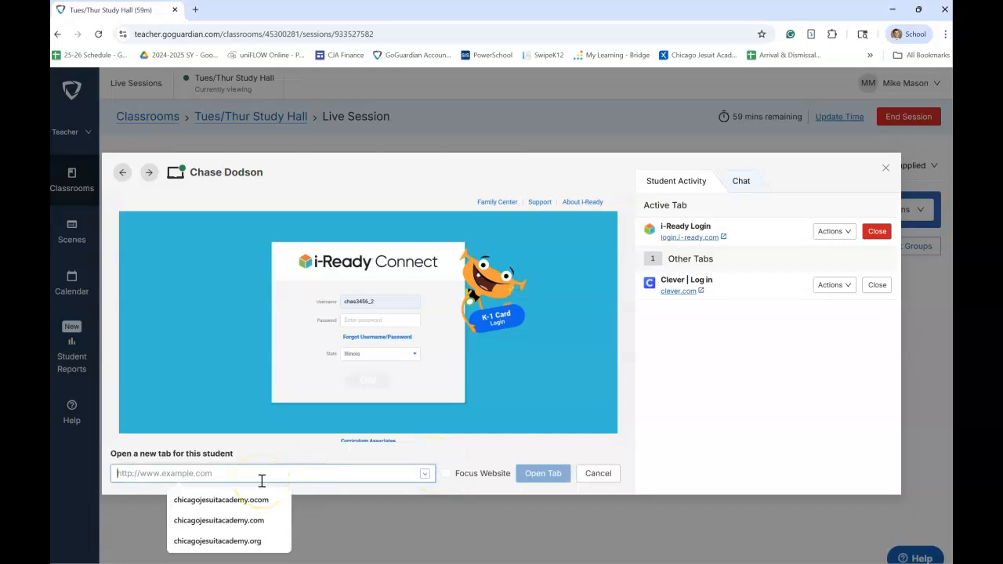
text(desmos.com)
key(Return)
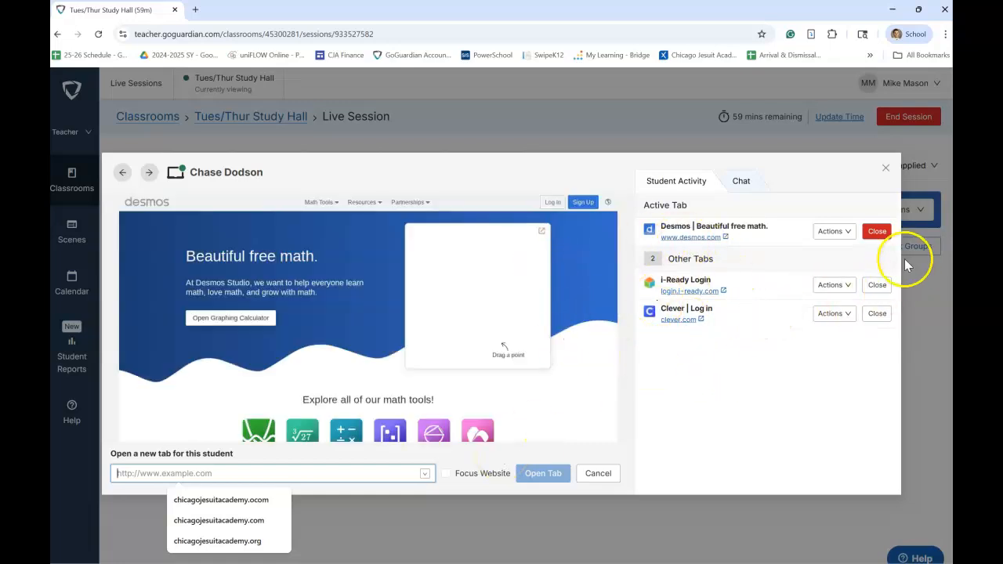
click(882, 232)
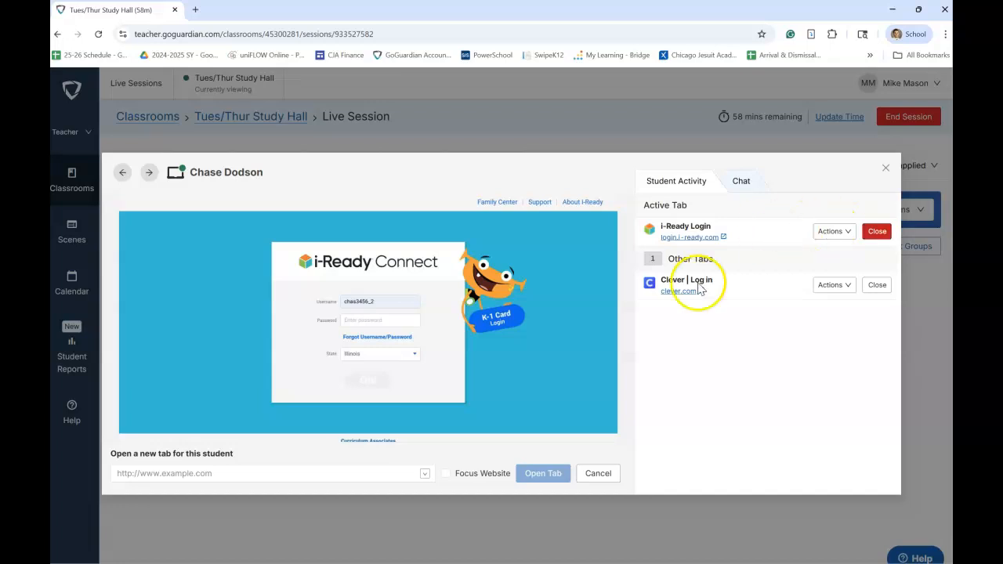
- Turn on chat for the first student, send a message asking them by name to "please stay on iReady", and close their view
click(752, 191)
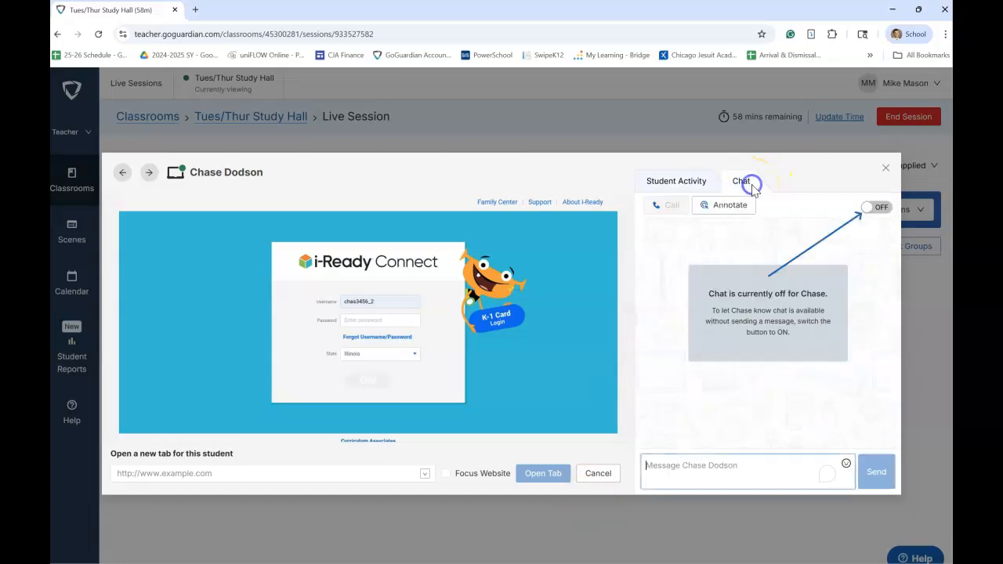
click(874, 207)
click(687, 472)
text(Chase)
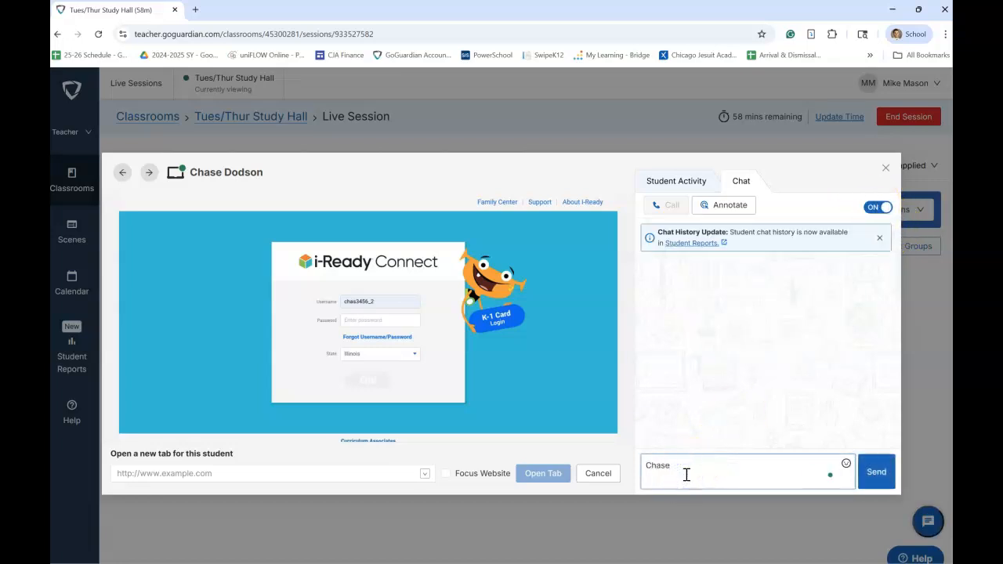
text(on iRady)
key(BackSpace)
key(BackSpace)
key(BackSpace)
text(eady)
key(Return)
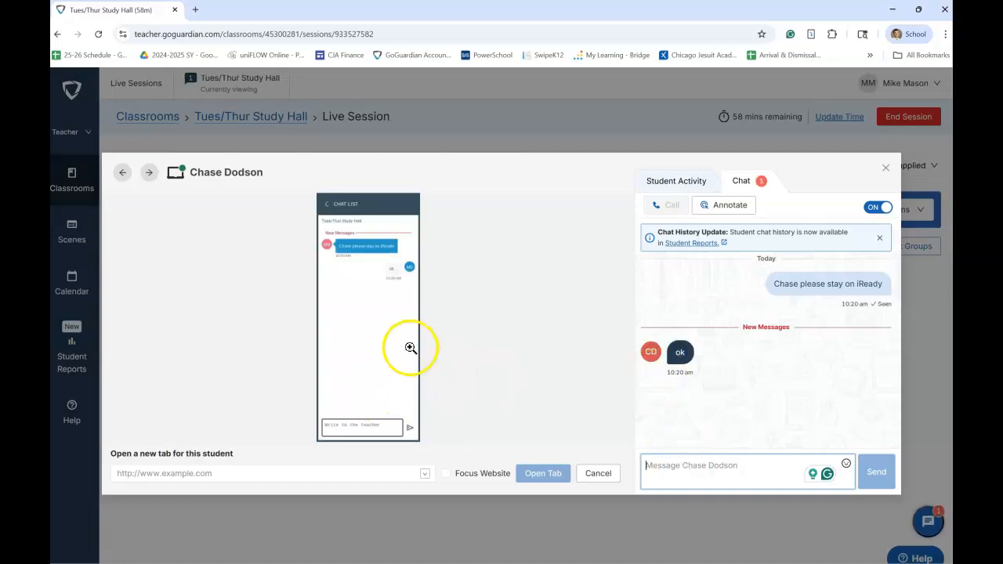
click(885, 168)
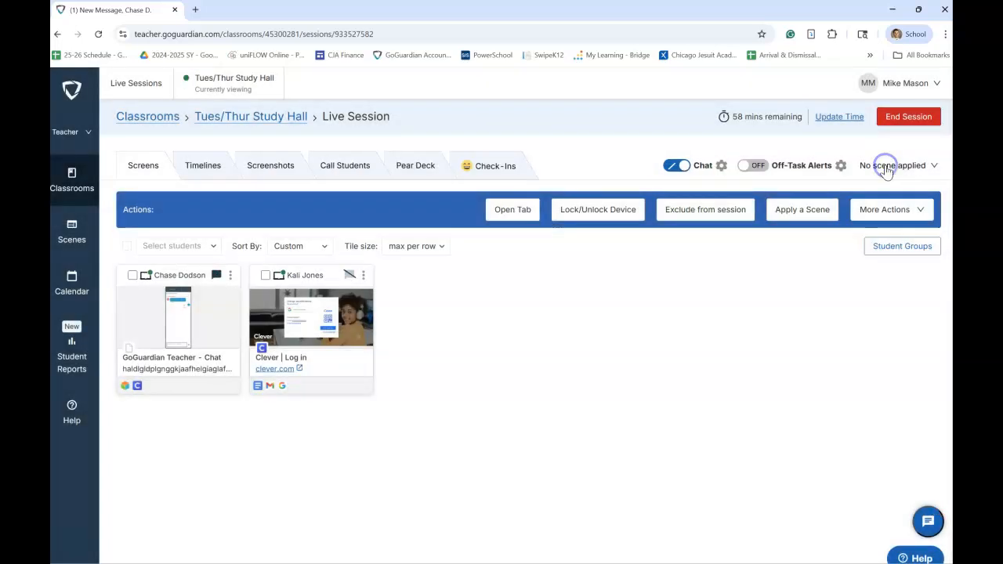
- Open the second student's screen view and close their "unblocked games" Google search and Untitled document tabs
click(359, 307)
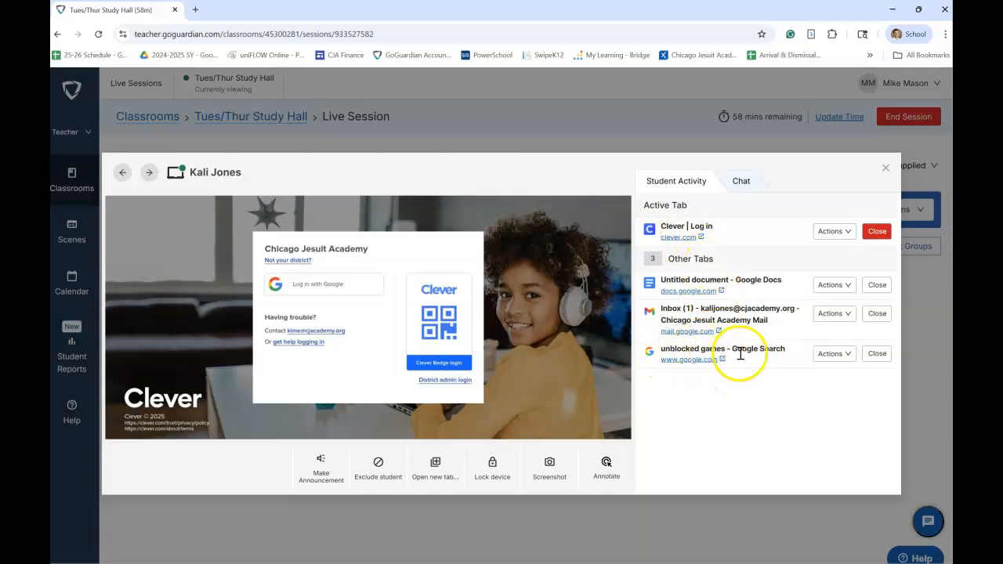
click(877, 354)
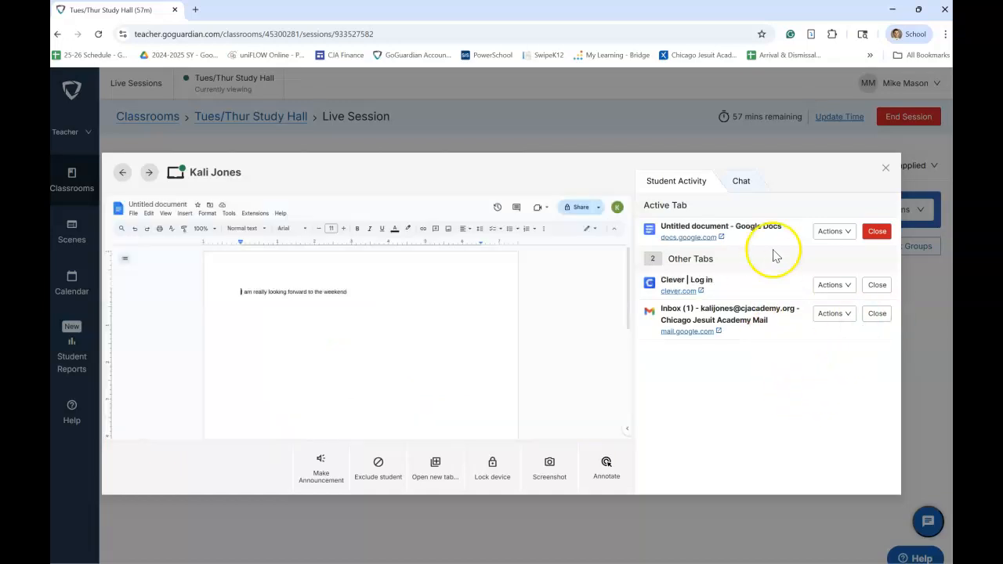
click(872, 233)
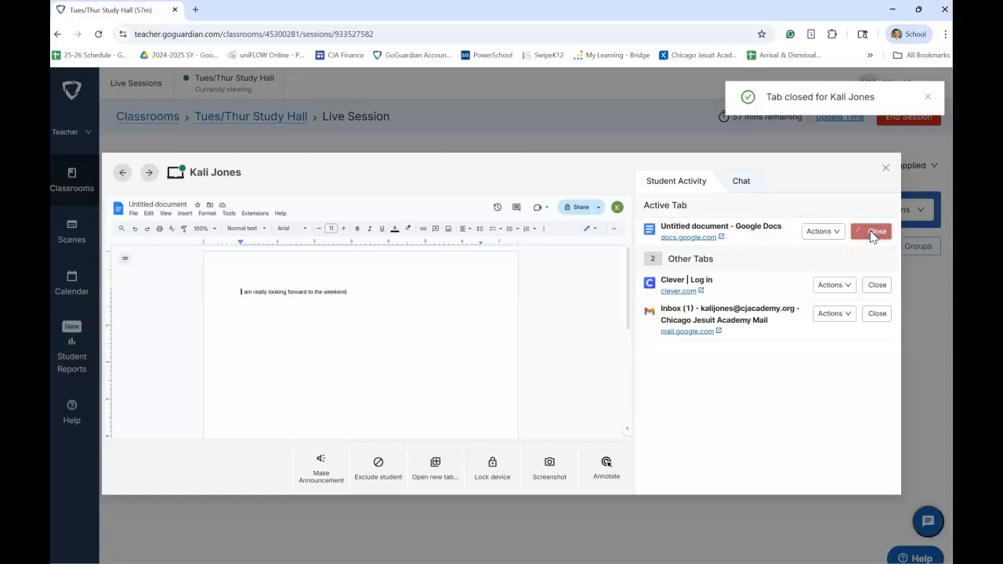
- Close the second student's view, open the first student's screen view and lock their device with the message "Please see me"
click(884, 171)
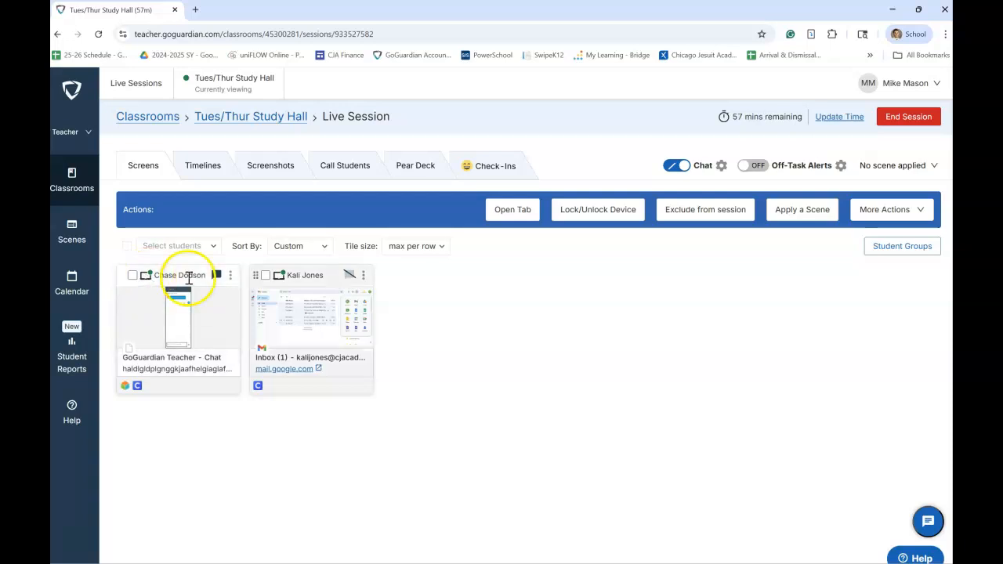
click(195, 319)
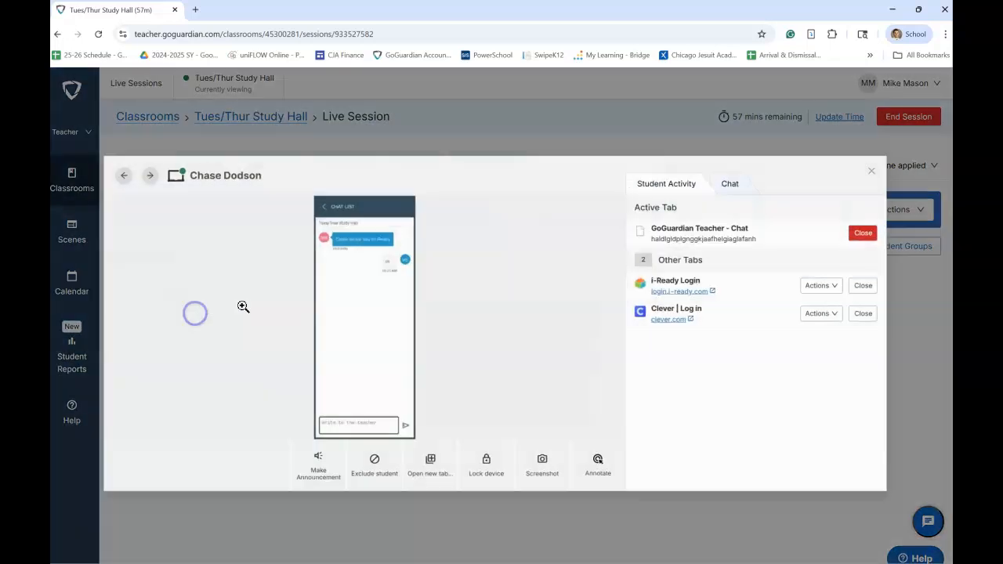
click(492, 471)
text(Please see me)
click(547, 469)
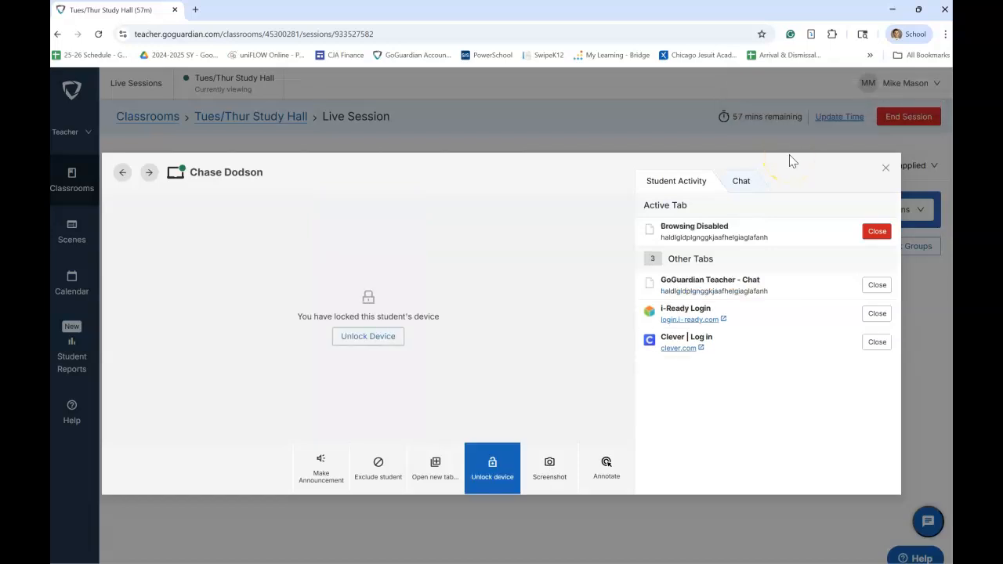
- Unlock the first student's device, send them the announcement "5 more minutes", and close their view
click(377, 337)
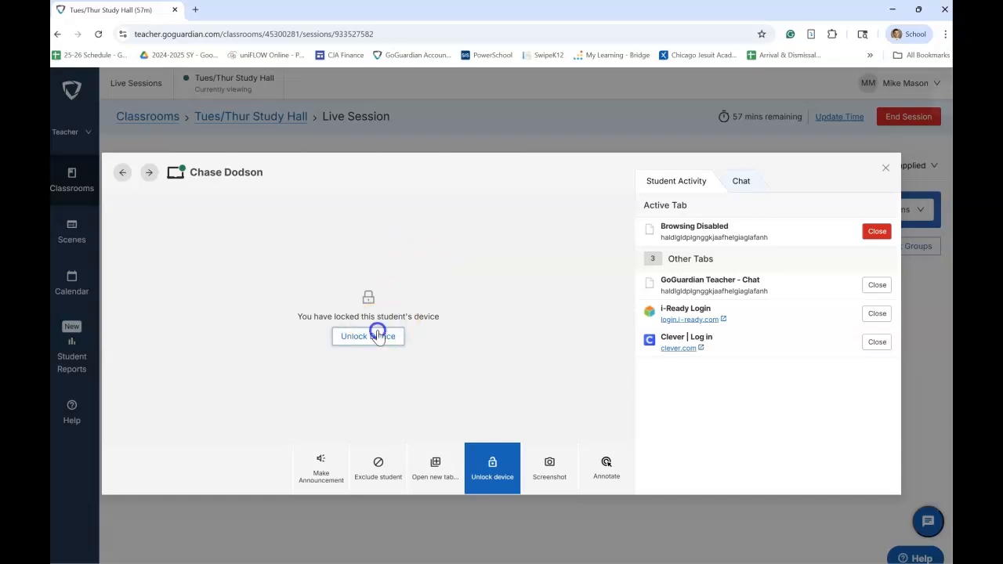
click(325, 474)
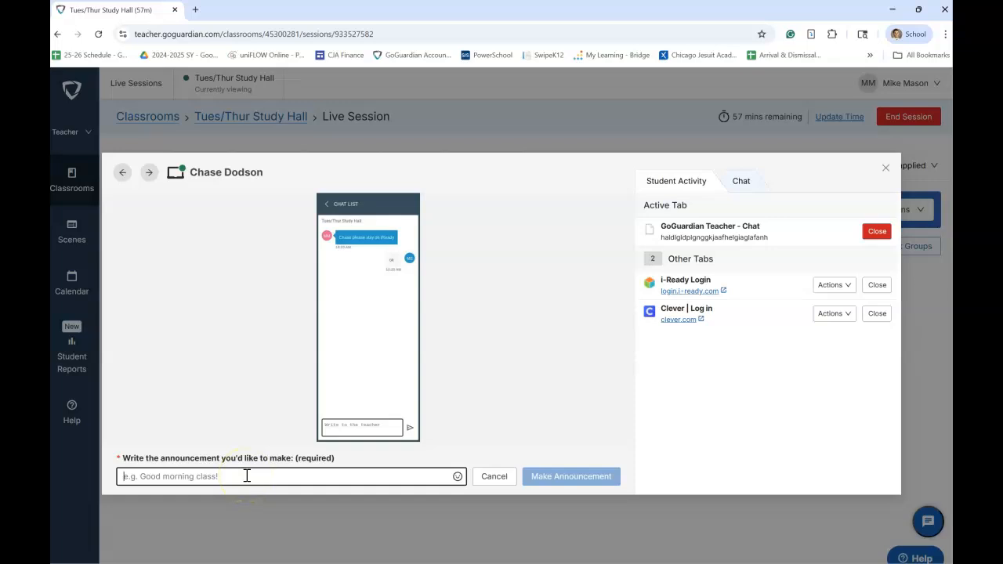
text(5 more minutes)
key(Return)
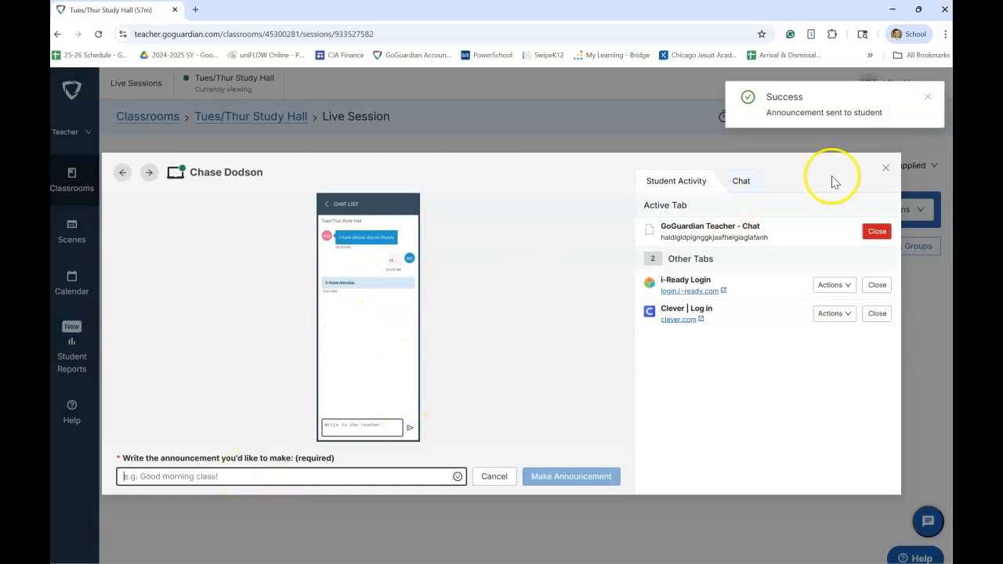
click(886, 168)
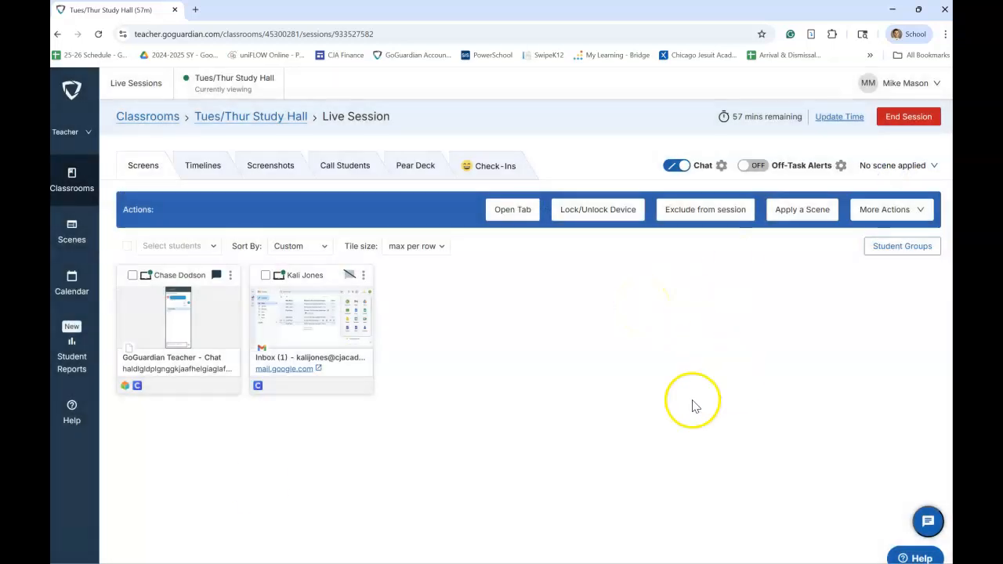
- Check the list of student chat conversations and view the browsing timelines of both students
click(924, 525)
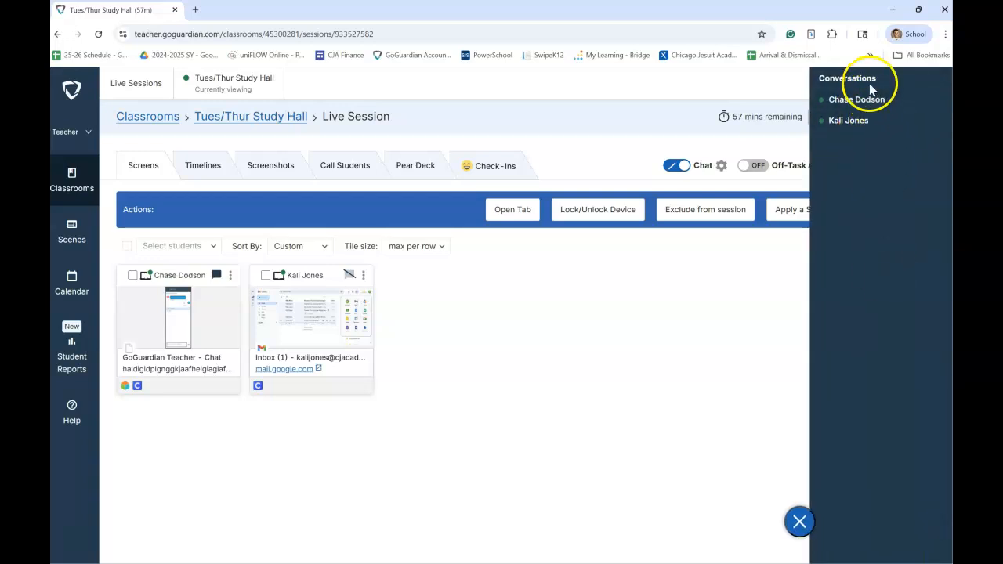
click(799, 522)
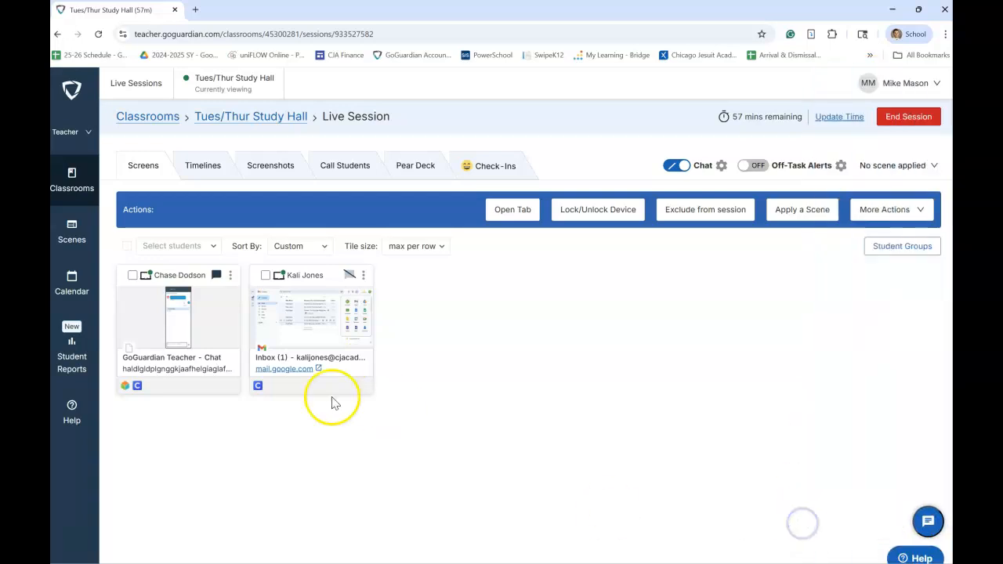
click(213, 167)
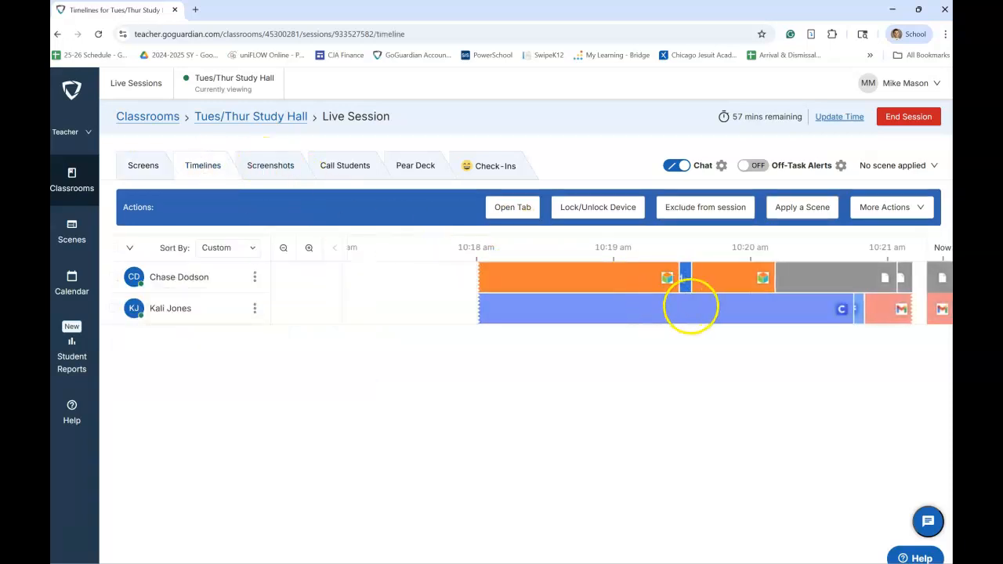
- Take a screenshot of the second student's screen and view it among the session's saved screenshots
click(141, 165)
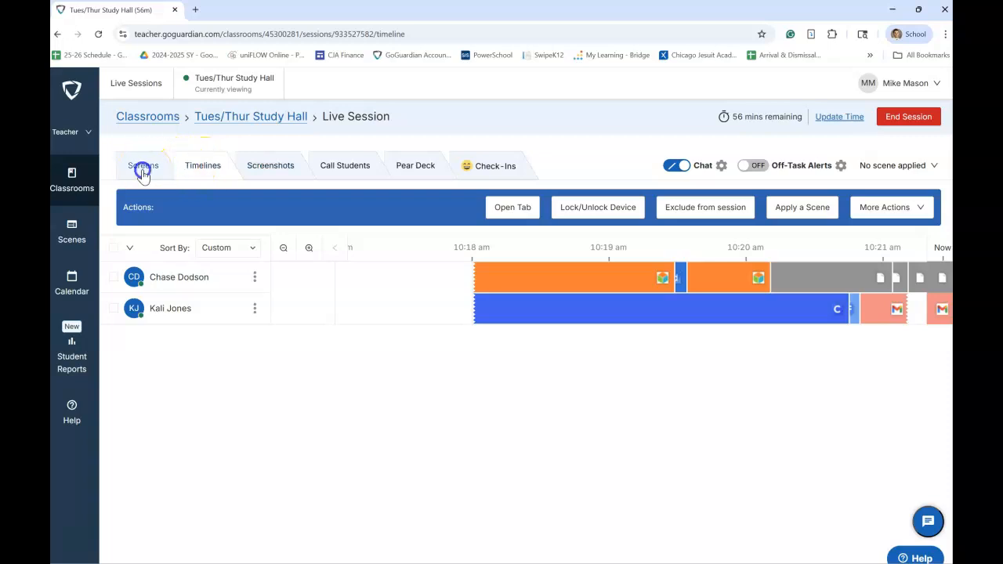
click(301, 340)
click(549, 466)
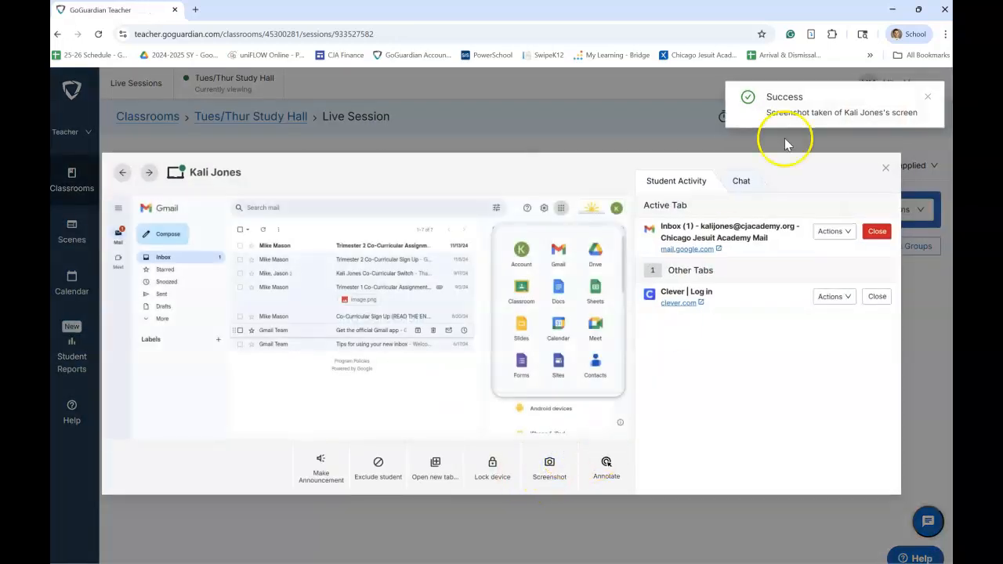
click(886, 168)
click(285, 166)
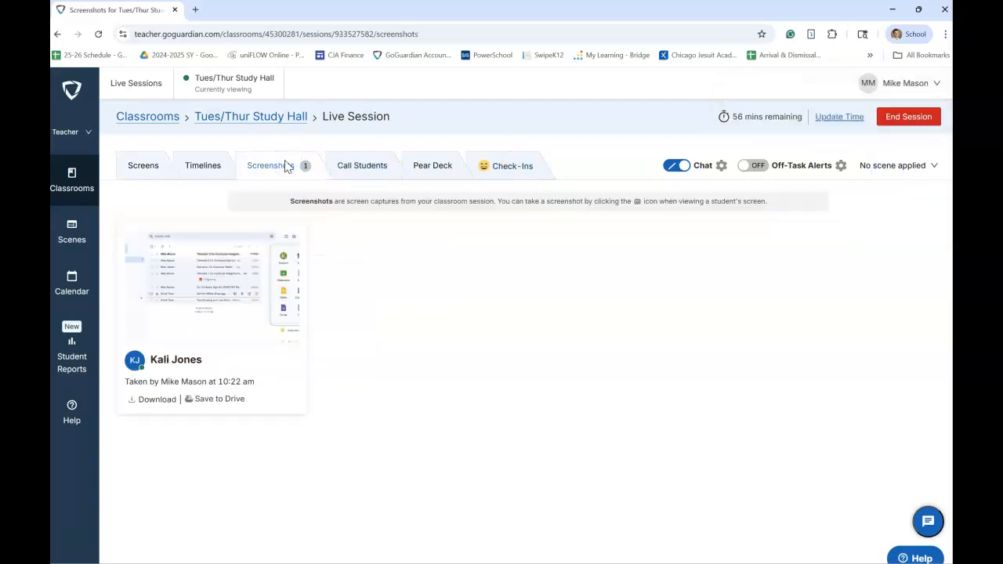
- Look at the session's Check-Ins page and return to the overview of active classrooms
click(506, 165)
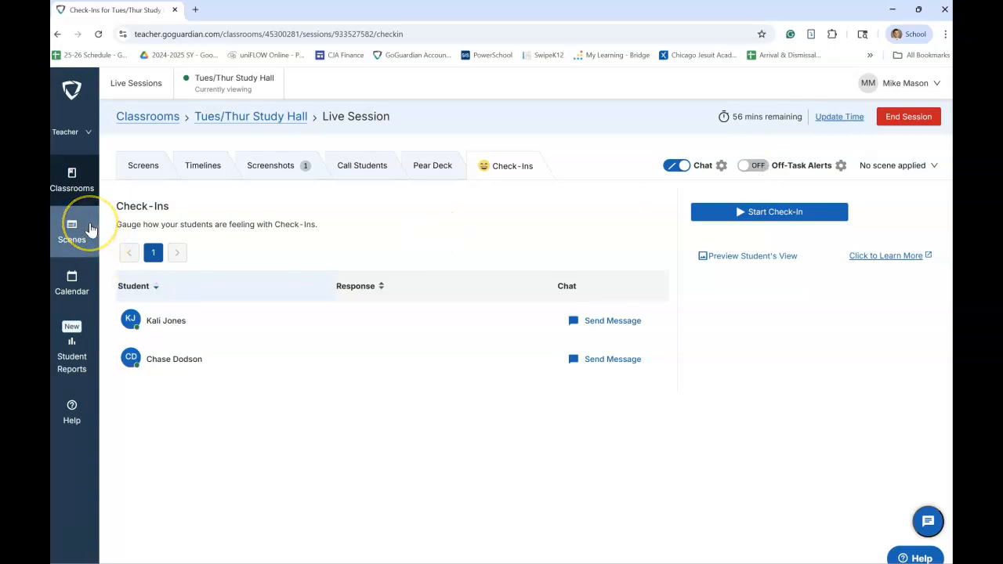
click(78, 192)
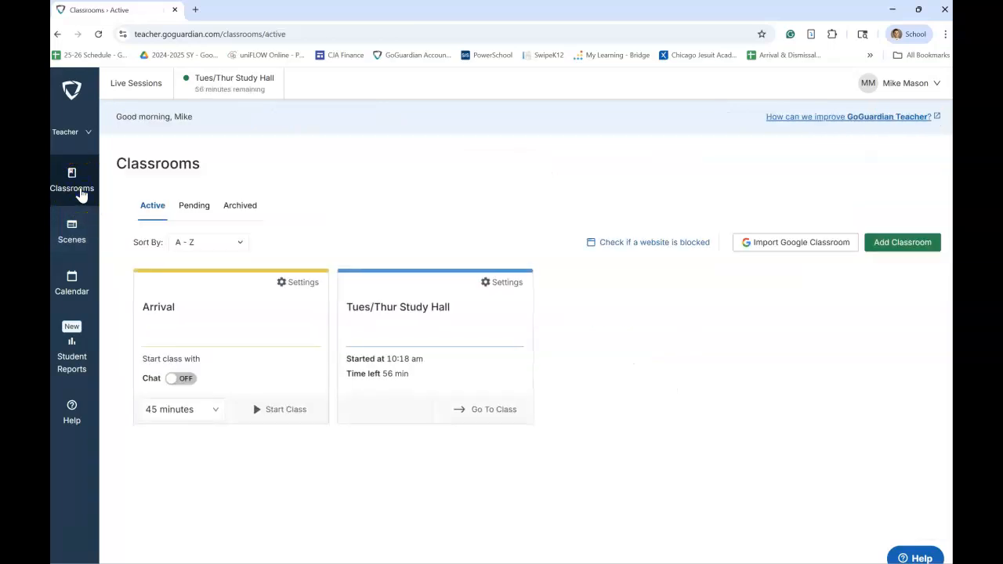